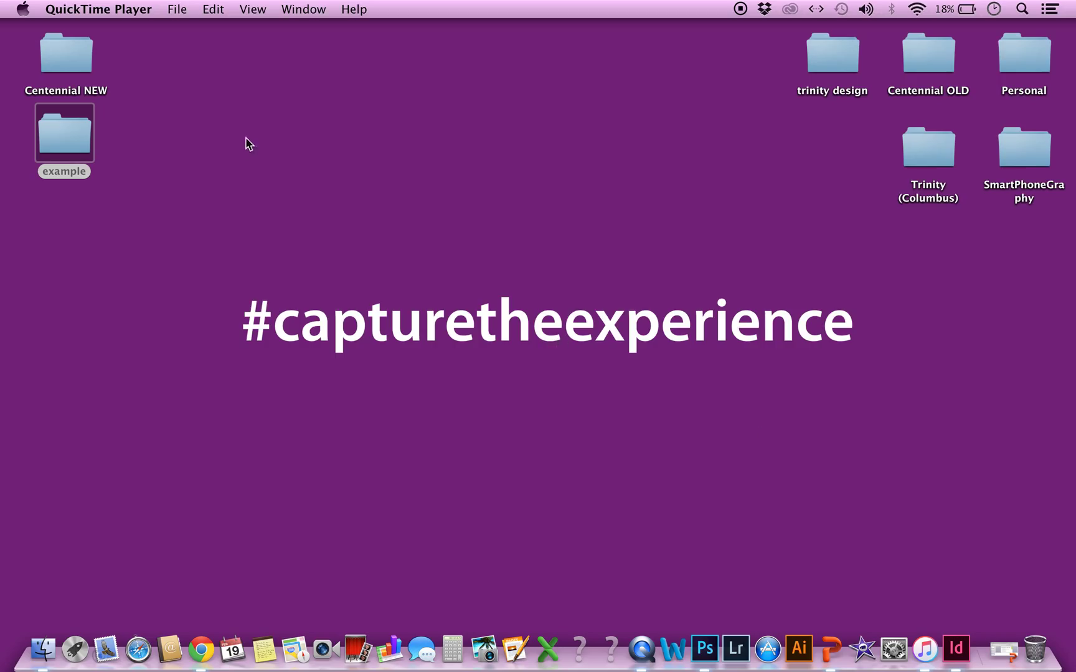
# Step: Switch to Photoshop and open the photo "untitled (153 of 225).JPG" from the example folder
pyautogui.click(705, 650)
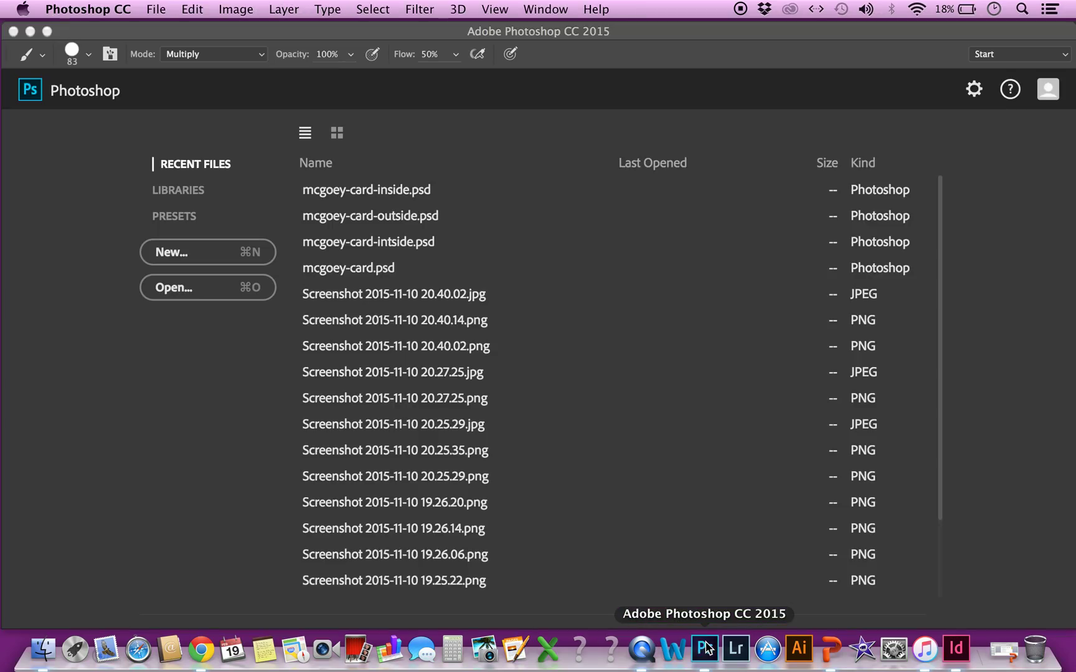
pyautogui.click(168, 297)
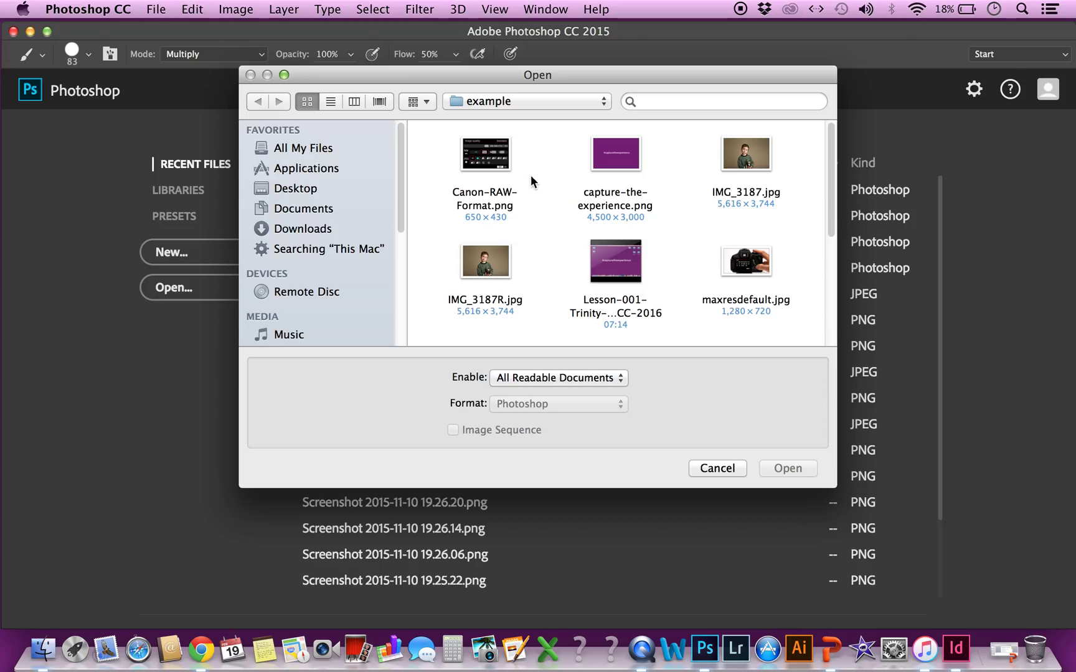
pyautogui.scroll(-5, 538, 237)
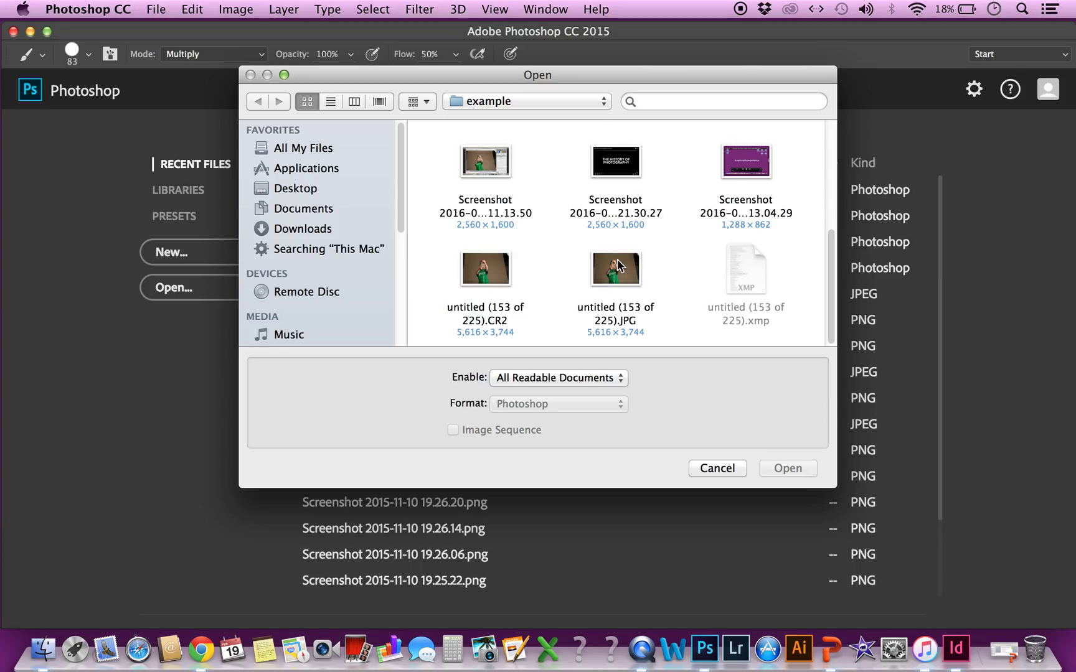
pyautogui.click(619, 262)
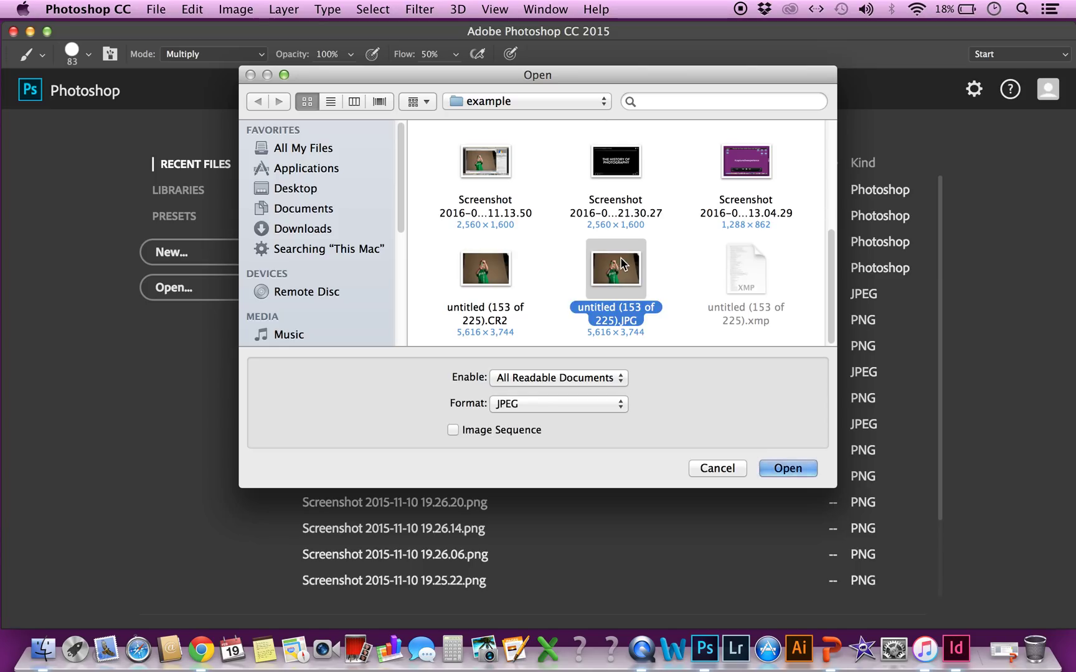
pyautogui.click(787, 469)
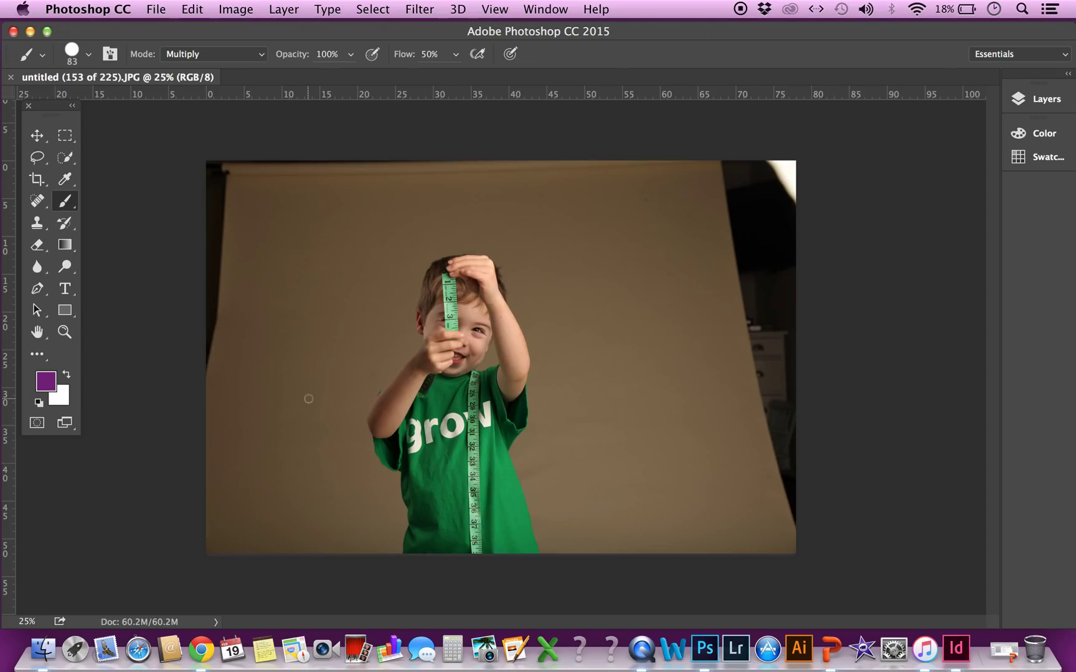
# Step: Activate the Move tool and display the document's layer list
pyautogui.click(36, 135)
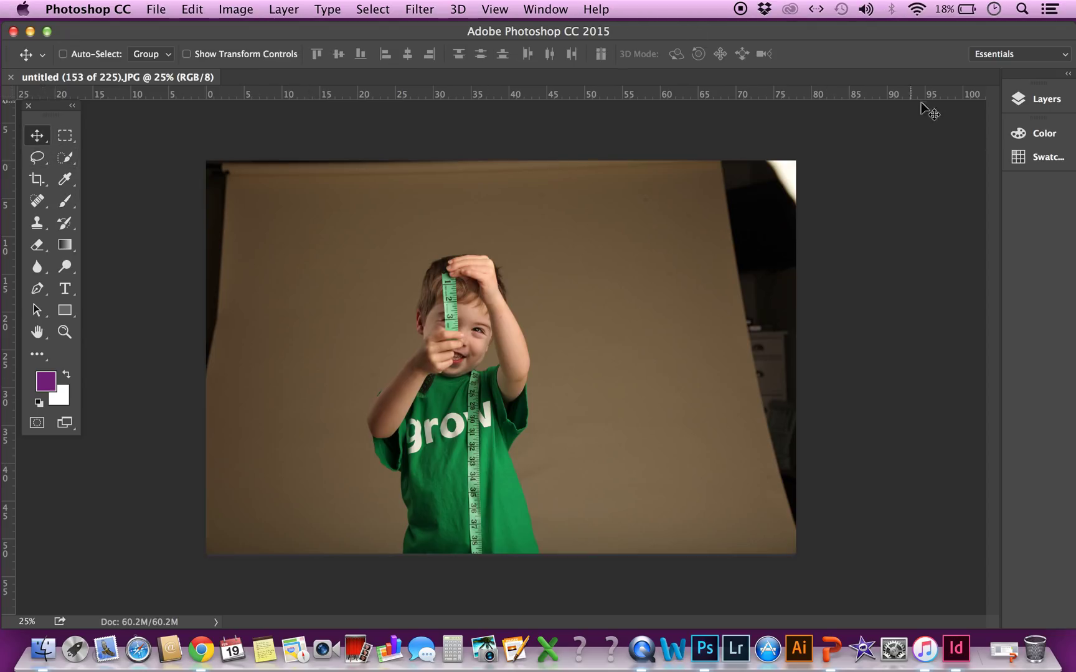
pyautogui.click(547, 10)
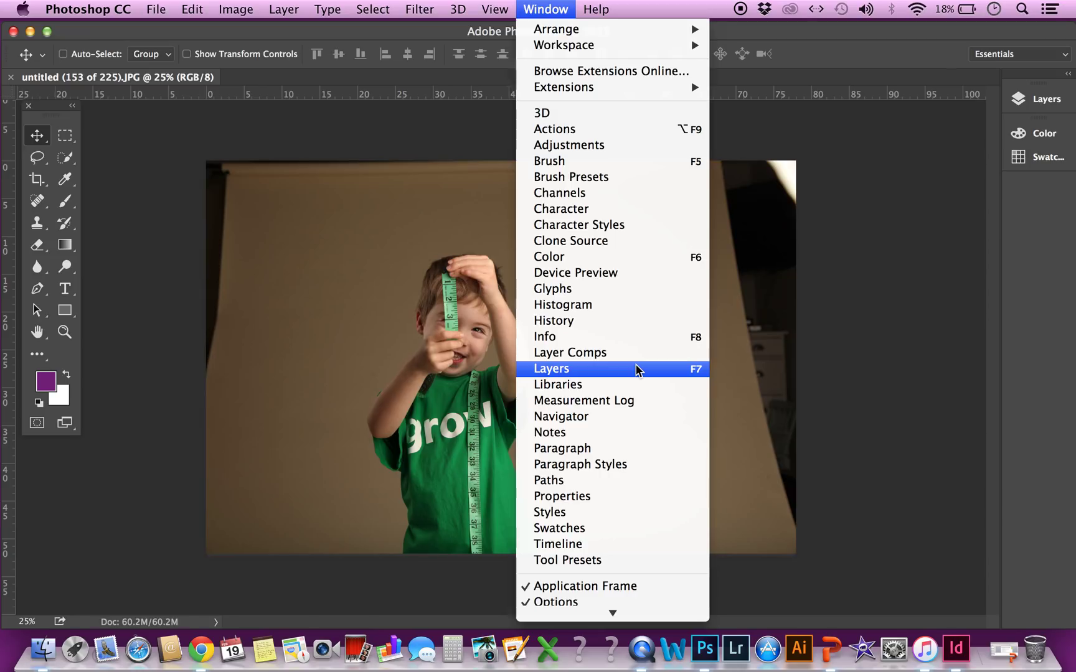
pyautogui.click(928, 150)
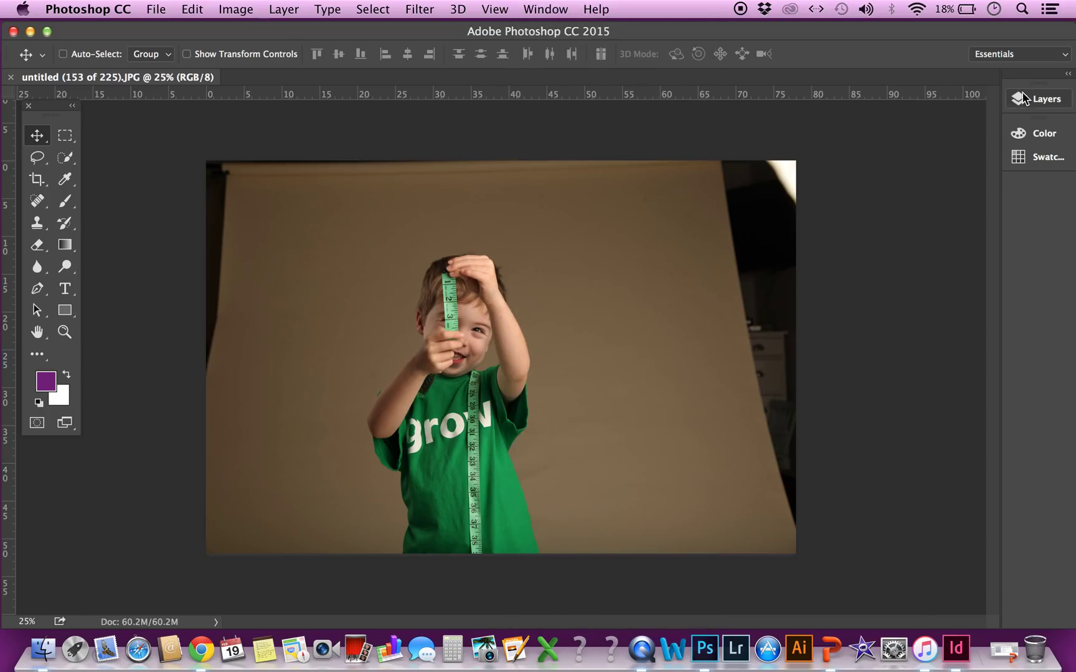
pyautogui.click(1048, 101)
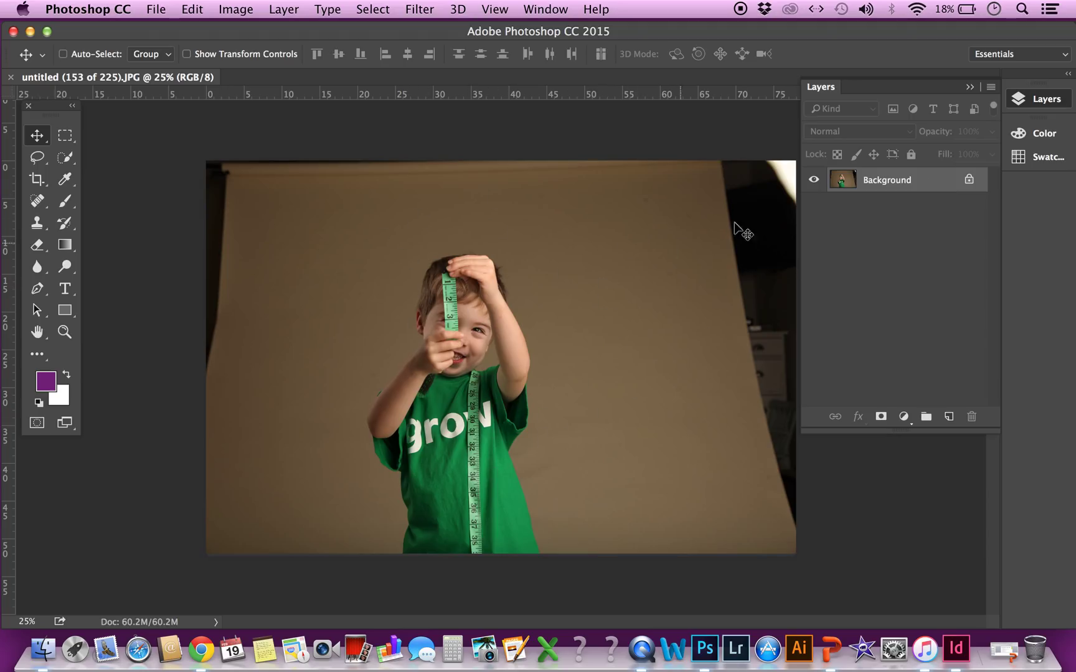
# Step: Duplicate the Background layer and rename the copy Layer 1
pyautogui.rightClick(909, 181)
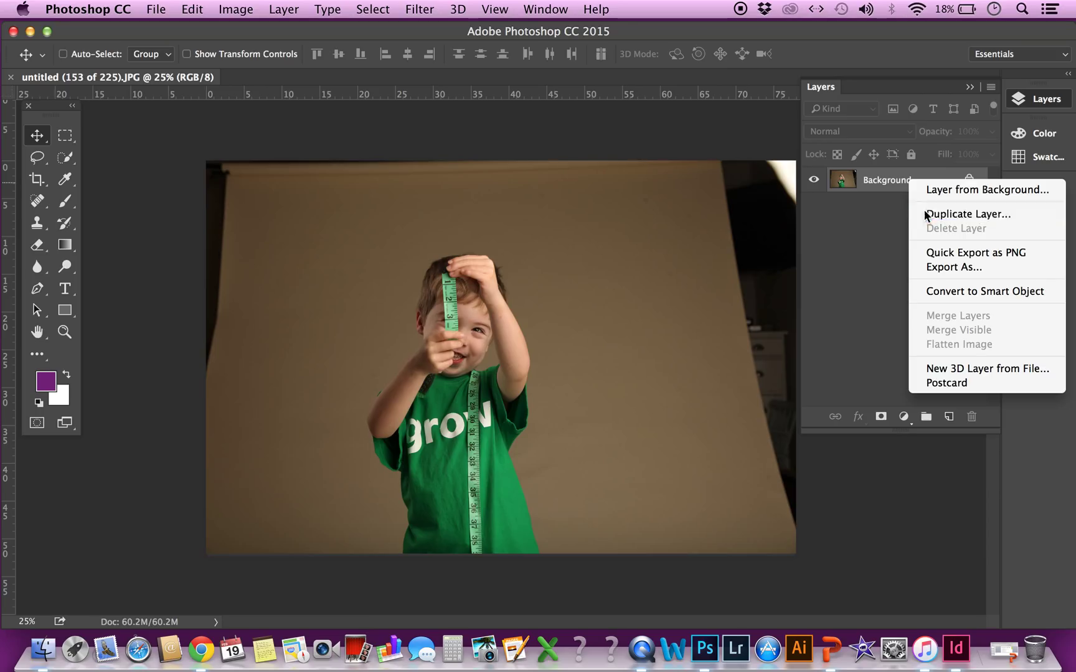
pyautogui.click(927, 214)
pyautogui.click(679, 257)
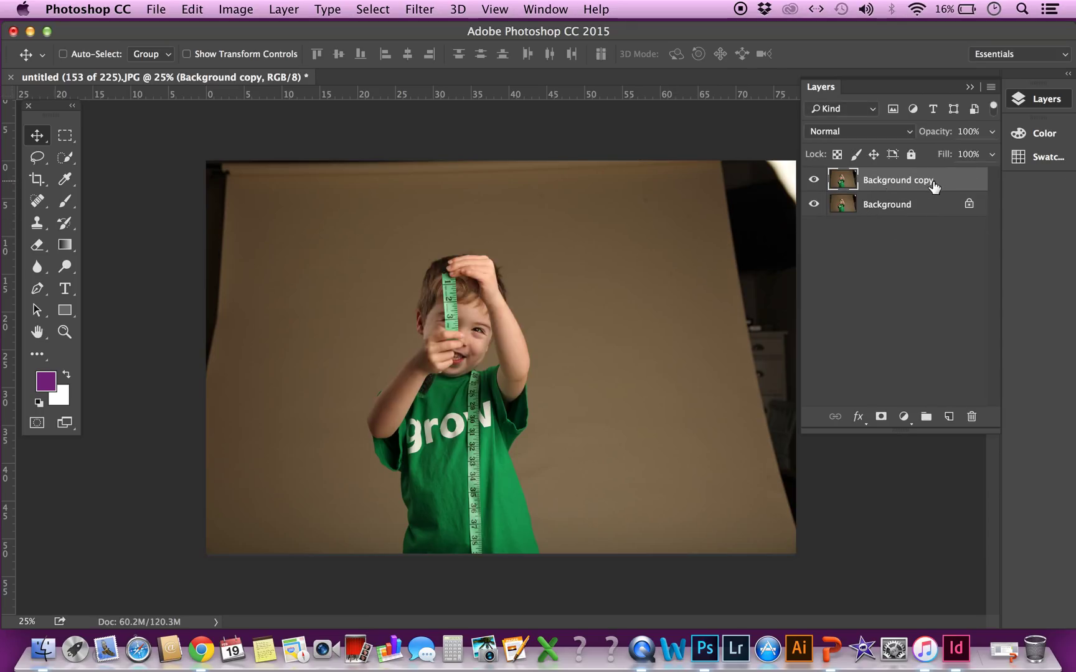
pyautogui.rightClick(926, 190)
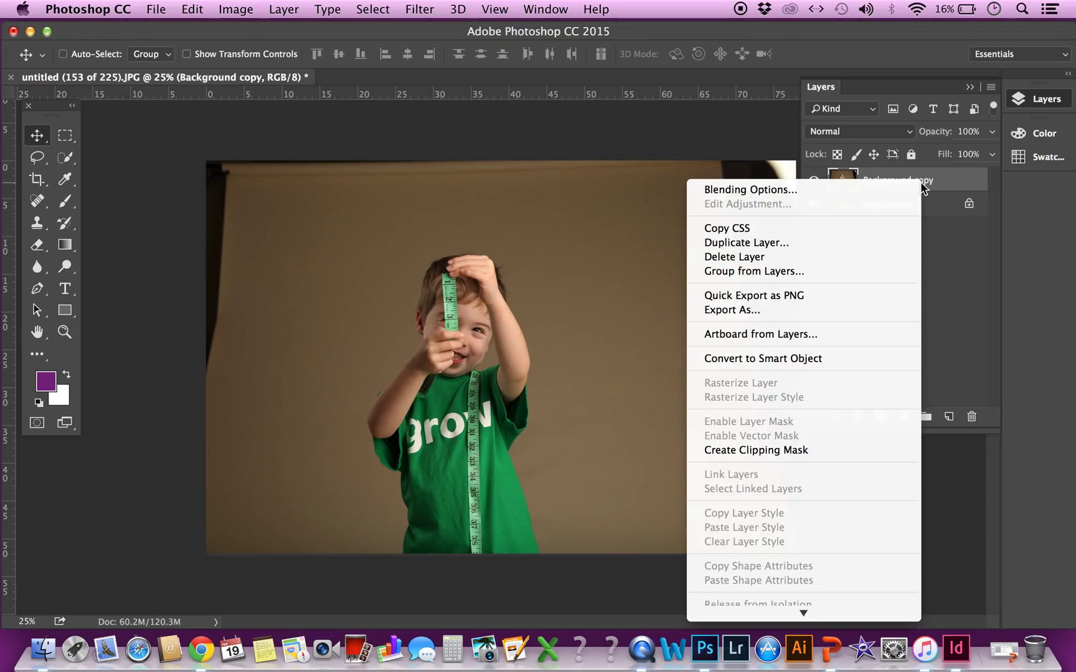
pyautogui.click(951, 212)
pyautogui.doubleClick(904, 187)
pyautogui.write('Layer 1')
pyautogui.click(927, 282)
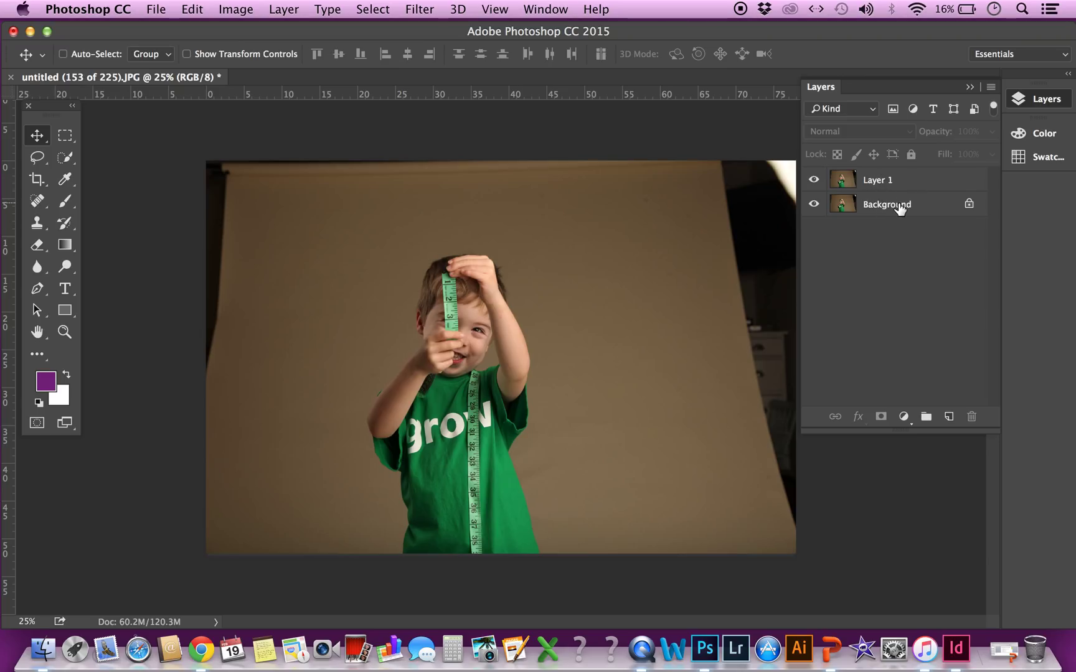
# Step: On Layer 1, brush a purple circle around the boy's head and upper body and scribble over his face
pyautogui.click(900, 210)
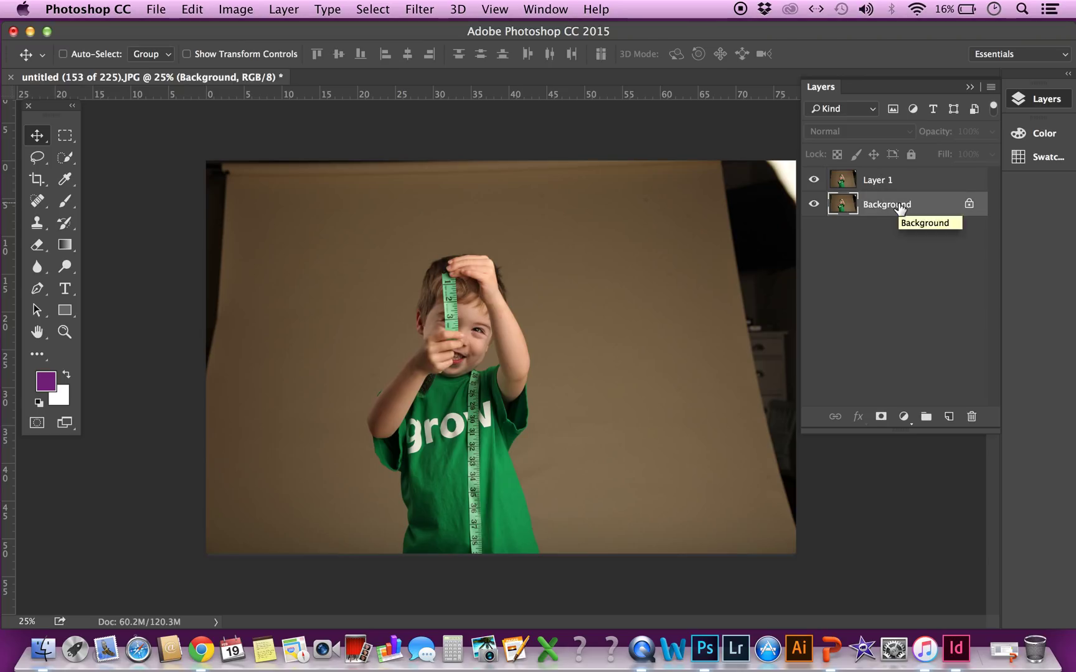
pyautogui.click(904, 181)
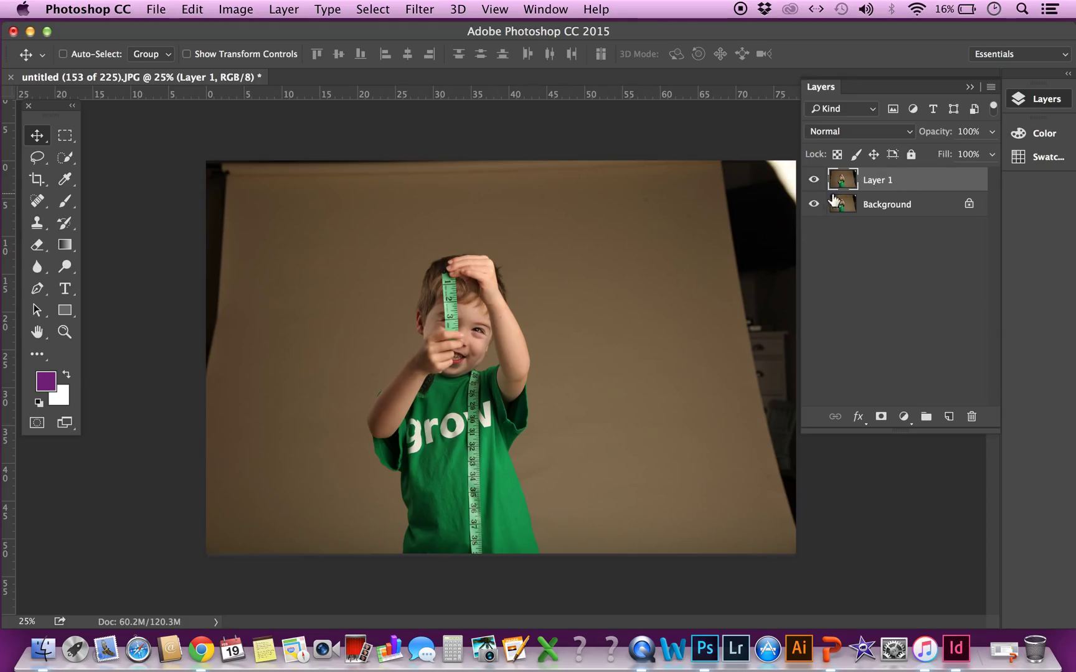
pyautogui.click(61, 199)
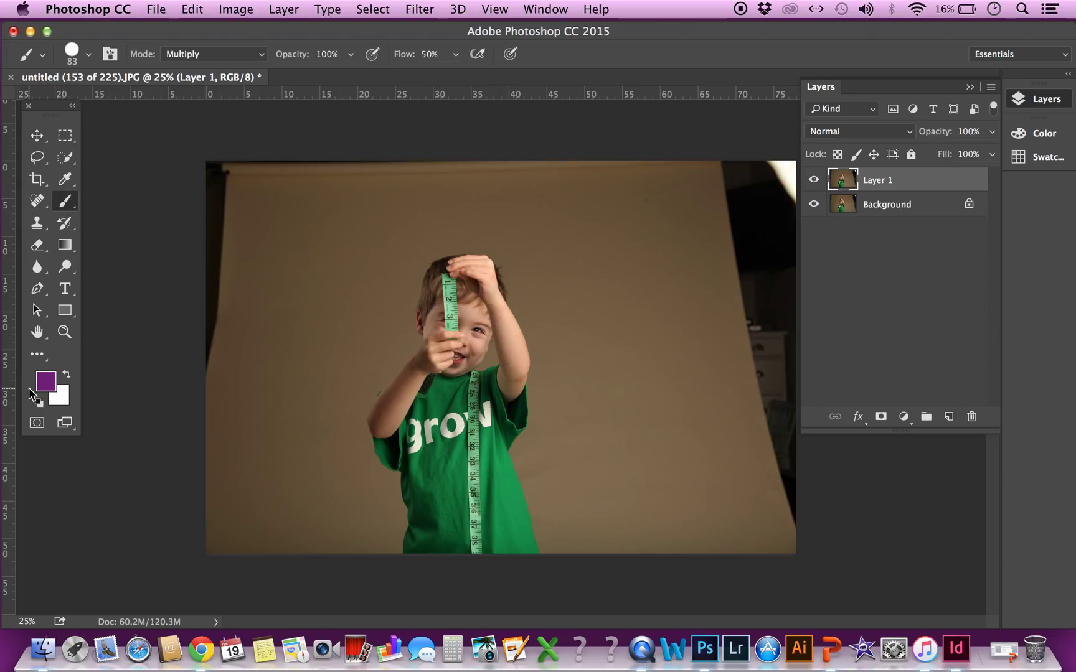
pyautogui.moveTo(575, 283)
pyautogui.mouseDown()
pyautogui.moveTo(559, 236)
pyautogui.moveTo(435, 247)
pyautogui.moveTo(384, 269)
pyautogui.moveTo(360, 323)
pyautogui.moveTo(372, 369)
pyautogui.moveTo(597, 389)
pyautogui.moveTo(598, 256)
pyautogui.moveTo(574, 246)
pyautogui.mouseUp()
pyautogui.moveTo(406, 285)
pyautogui.mouseDown()
pyautogui.moveTo(528, 291)
pyautogui.moveTo(524, 312)
pyautogui.moveTo(440, 343)
pyautogui.moveTo(449, 363)
pyautogui.moveTo(509, 358)
pyautogui.moveTo(472, 389)
pyautogui.mouseUp()
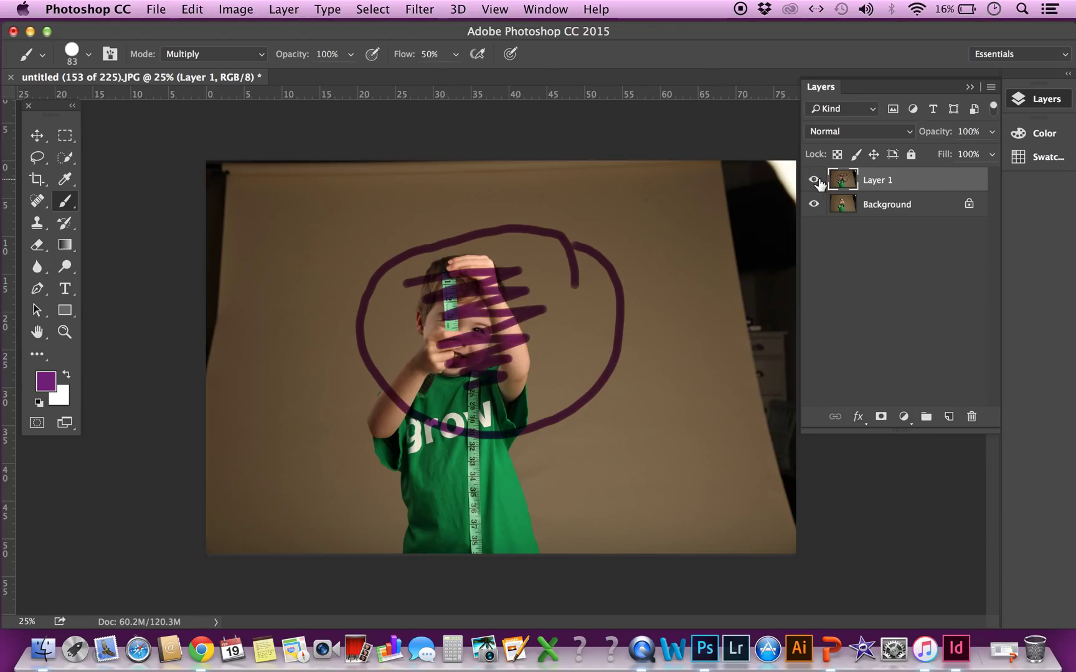
# Step: Toggle Layer 1's visibility several times to compare the painted copy with the original, leaving Layer 1 hidden
pyautogui.click(814, 180)
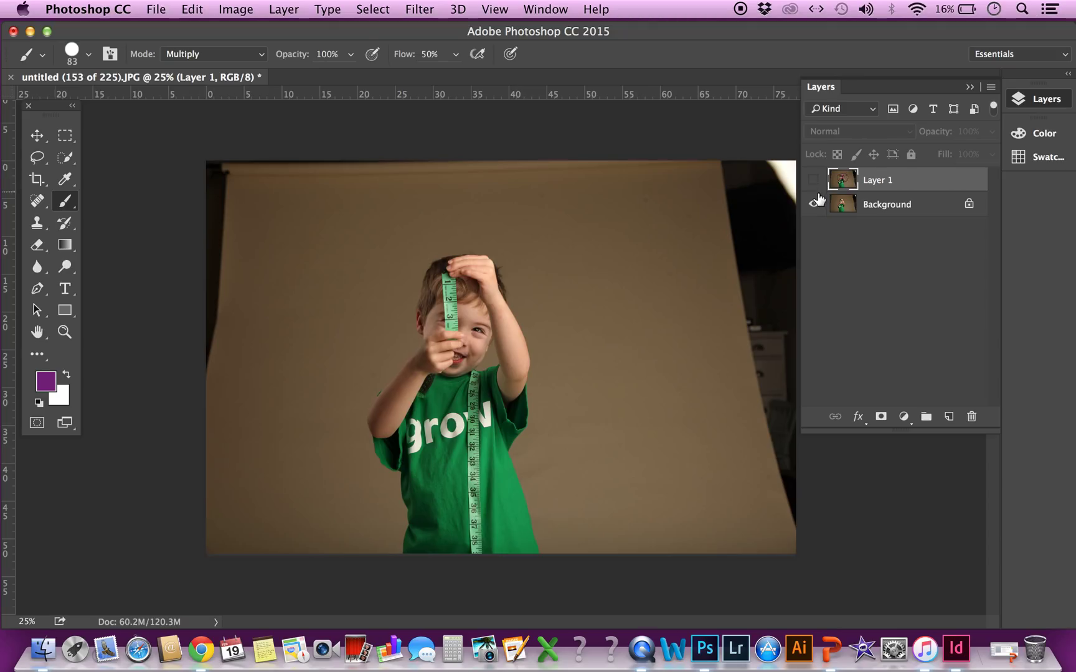
pyautogui.click(813, 181)
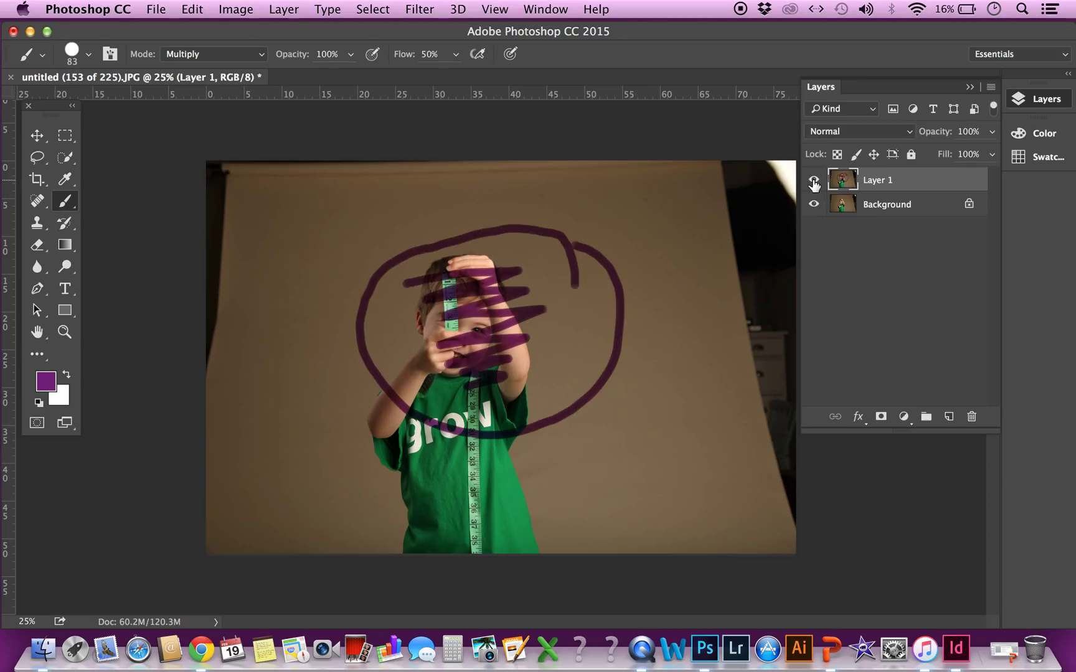
pyautogui.click(815, 181)
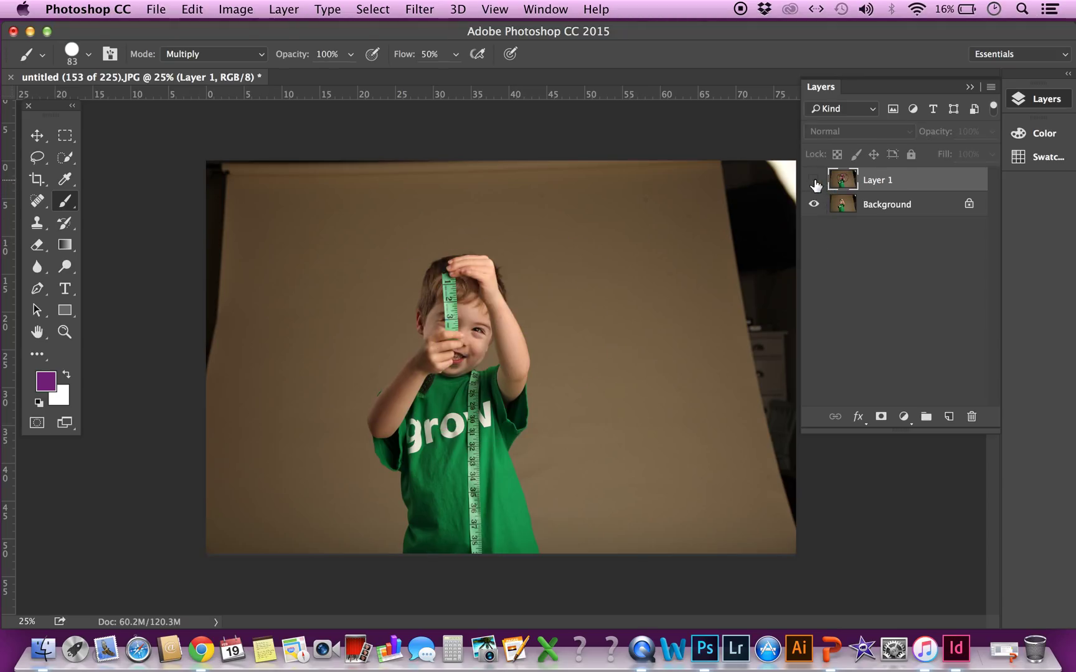
pyautogui.click(815, 182)
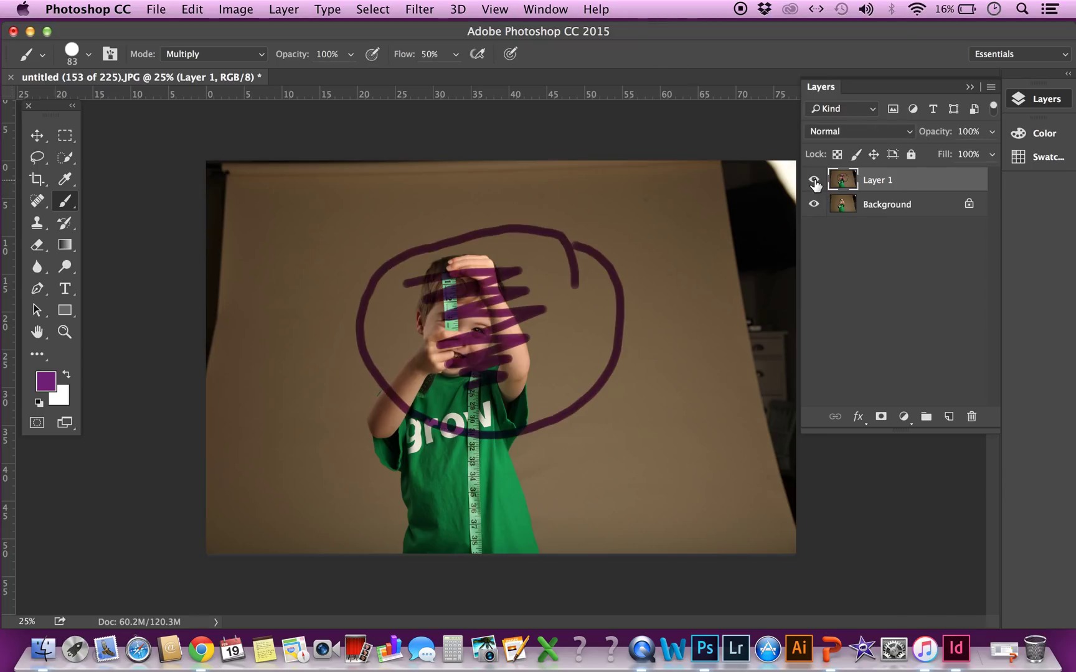
pyautogui.click(814, 181)
pyautogui.click(814, 182)
pyautogui.click(814, 182)
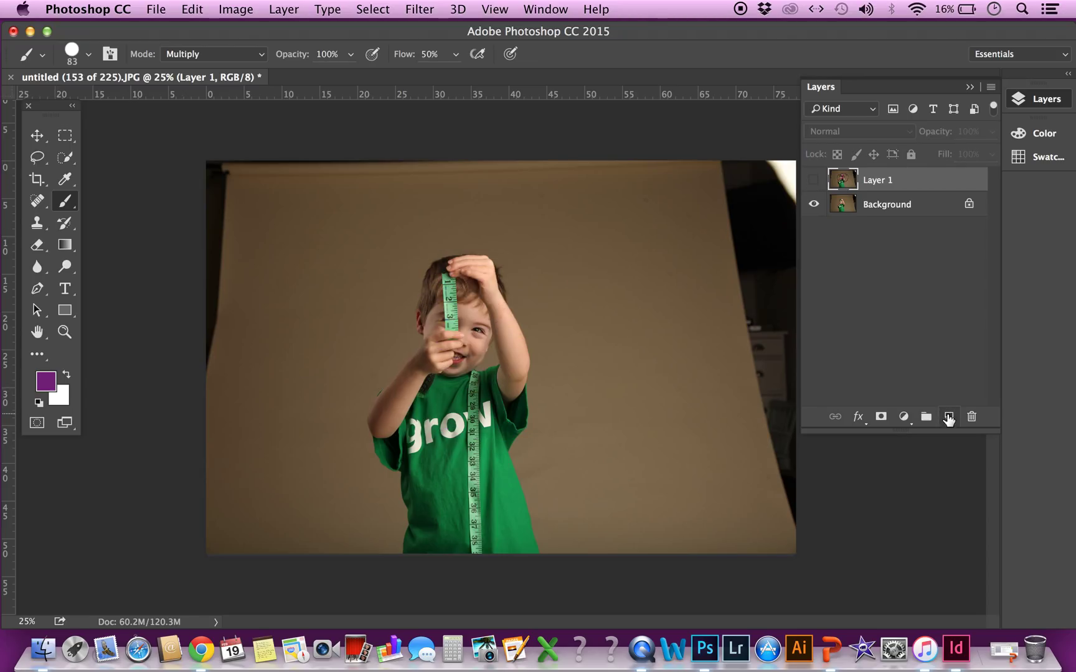
# Step: Add a new empty layer above Layer 1 and scribble purple brush strokes across the boy's face on it
pyautogui.click(948, 419)
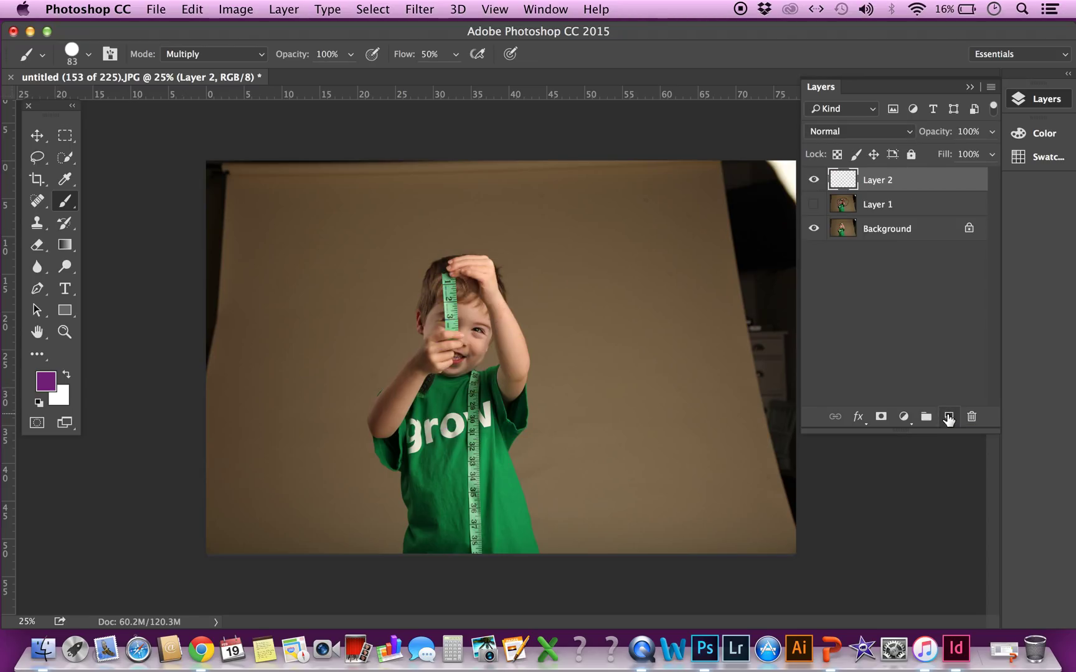
pyautogui.moveTo(491, 271); pyautogui.dragTo(547, 271)
pyautogui.moveTo(369, 275)
pyautogui.mouseDown()
pyautogui.moveTo(411, 318)
pyautogui.moveTo(516, 328)
pyautogui.moveTo(416, 347)
pyautogui.moveTo(482, 364)
pyautogui.moveTo(453, 381)
pyautogui.mouseUp()
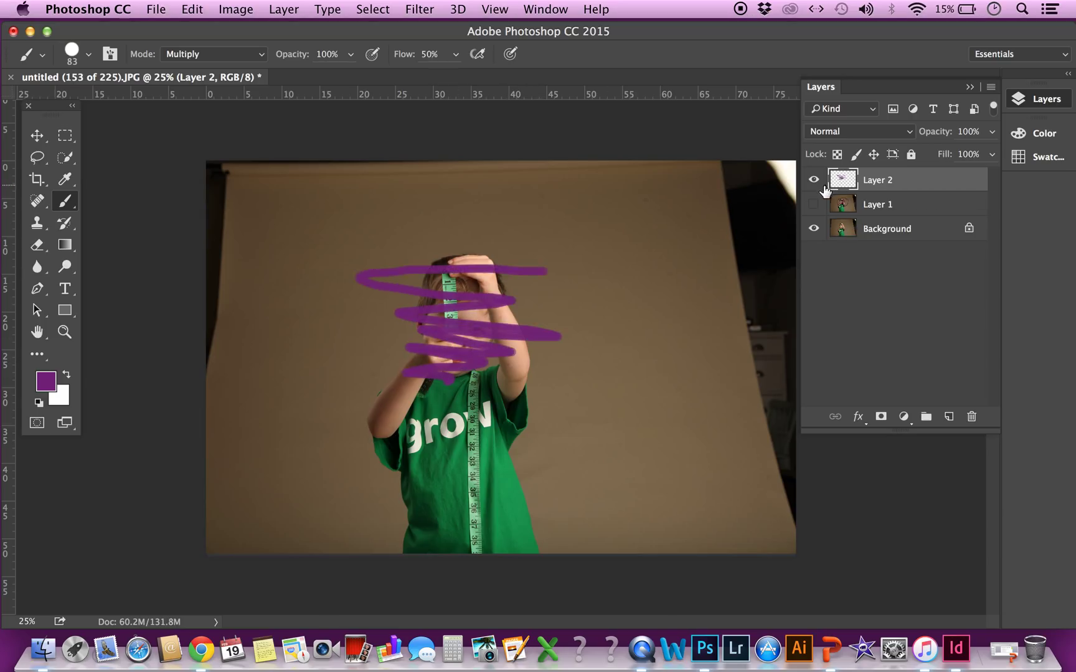
# Step: Toggle the visibility of Layer 2 and Layer 1 to compare their strokes, leaving both layers hidden
pyautogui.click(814, 180)
pyautogui.click(814, 180)
pyautogui.click(814, 204)
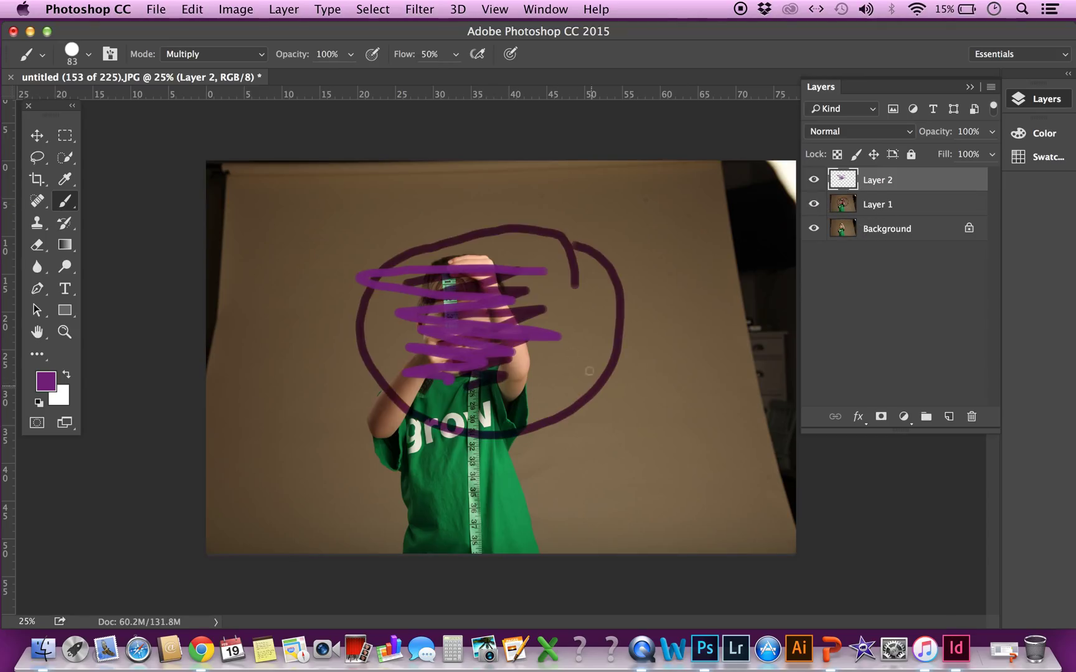
pyautogui.click(813, 179)
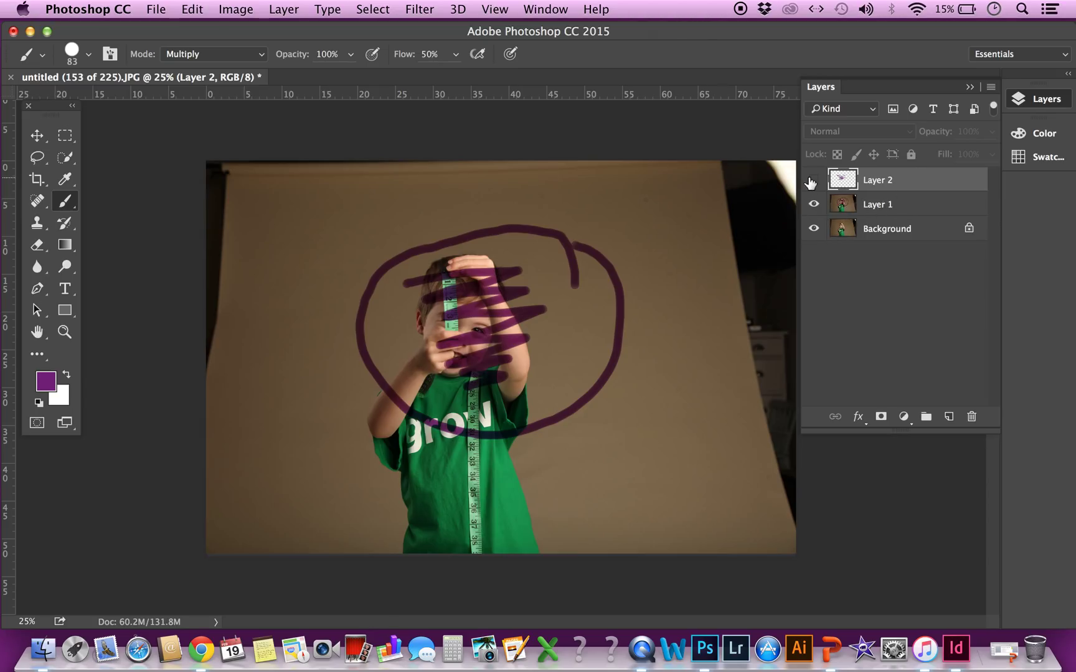
pyautogui.click(813, 180)
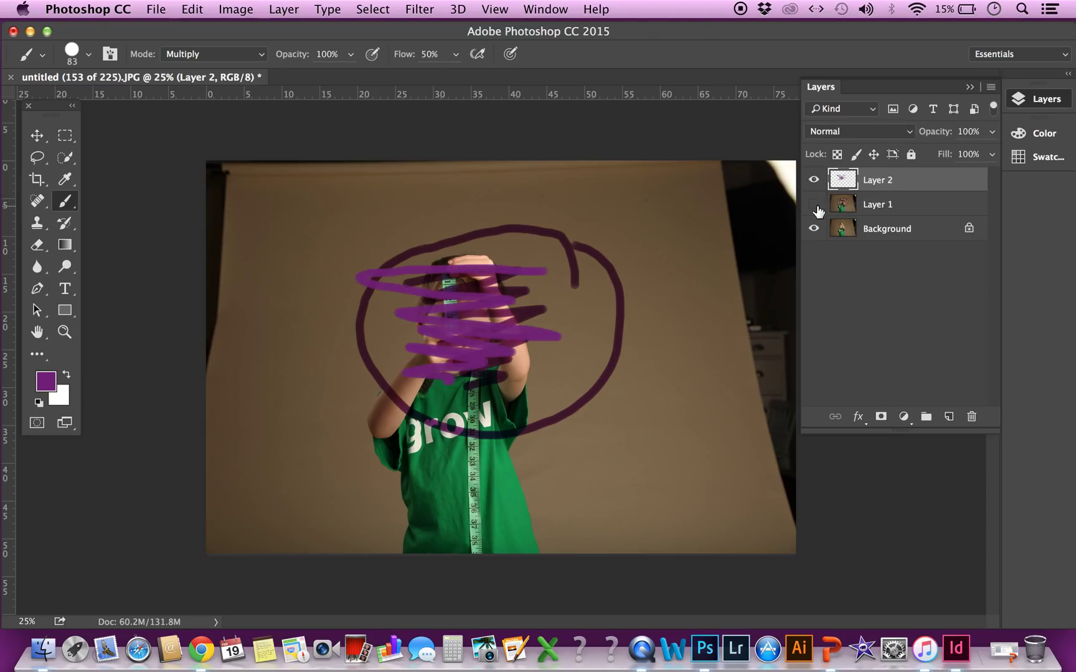
pyautogui.click(814, 204)
pyautogui.click(813, 180)
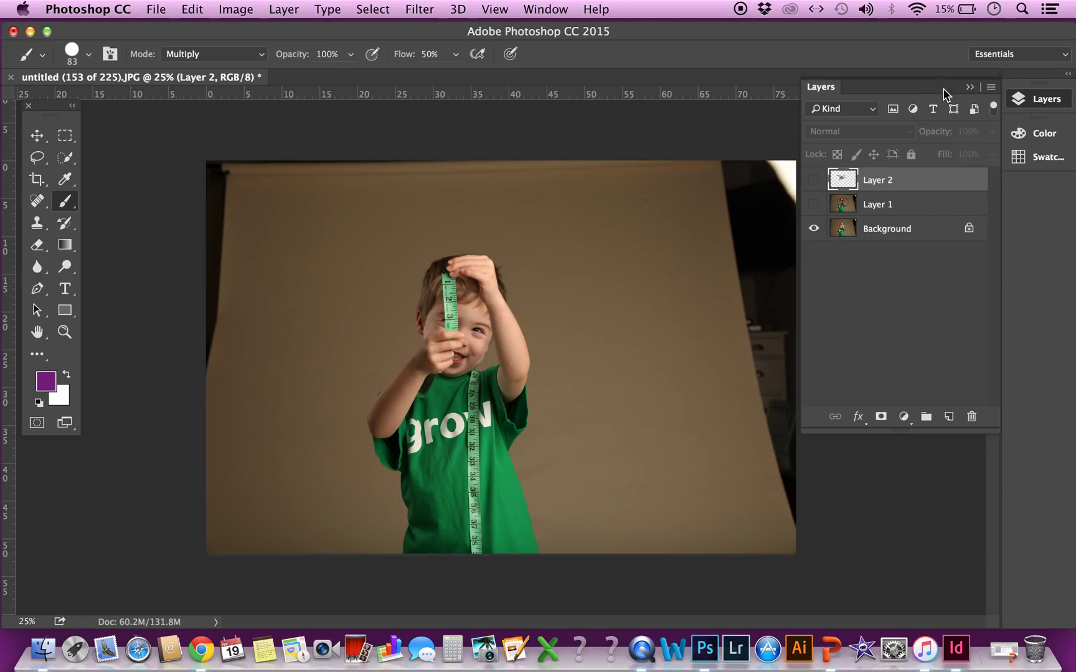
# Step: Review the available layer commands, including the duplication option for the Background layer, without applying any
pyautogui.click(970, 87)
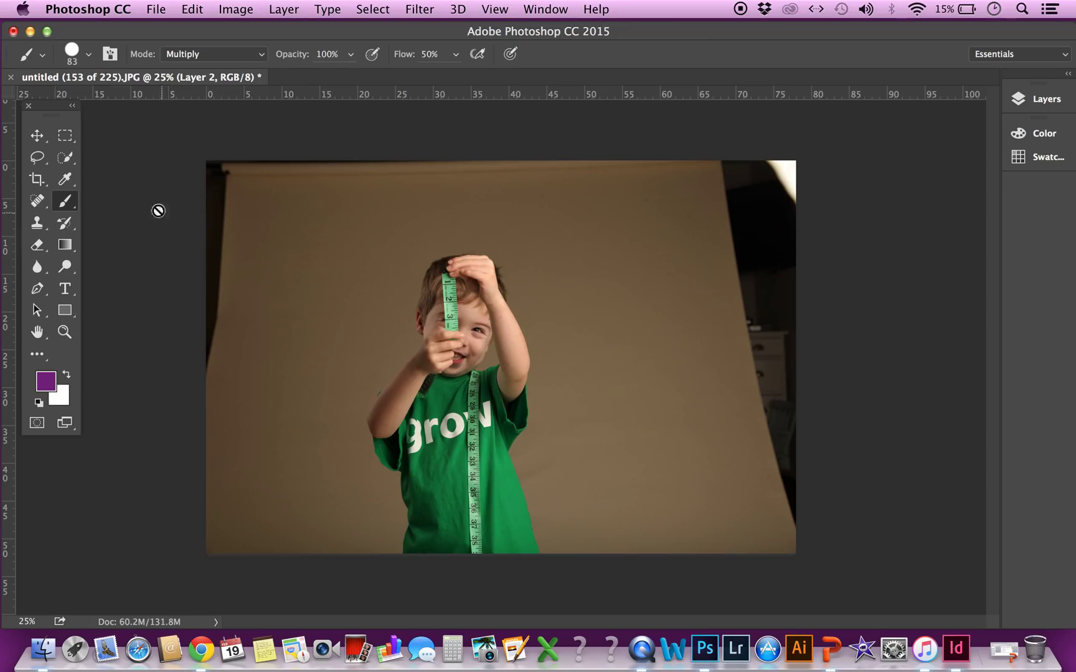
pyautogui.click(283, 12)
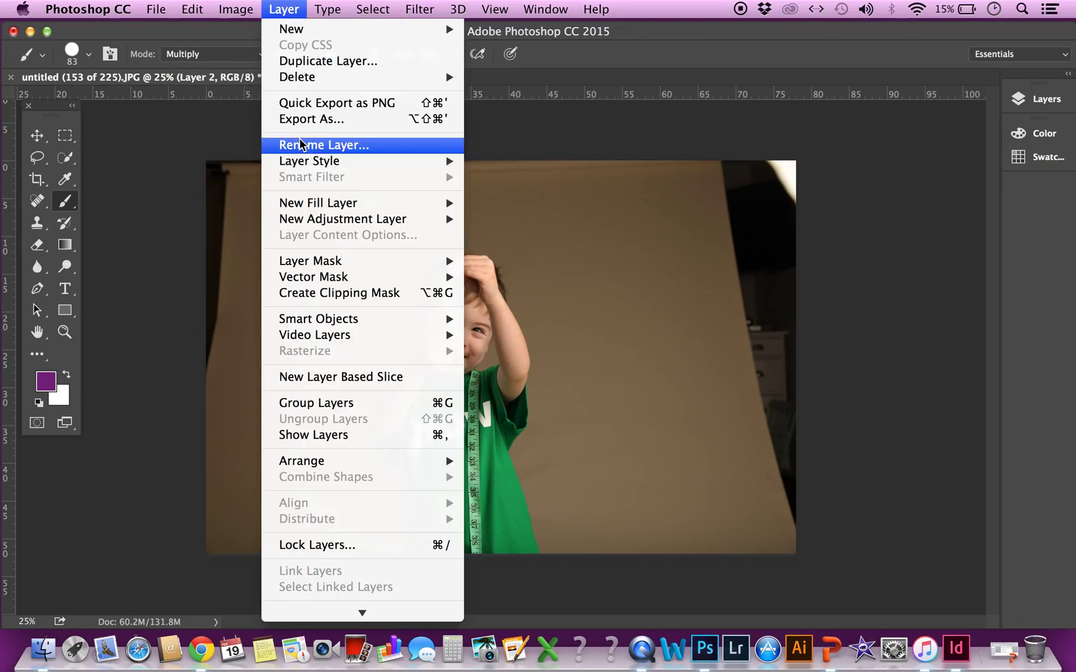
pyautogui.moveTo(296, 32)
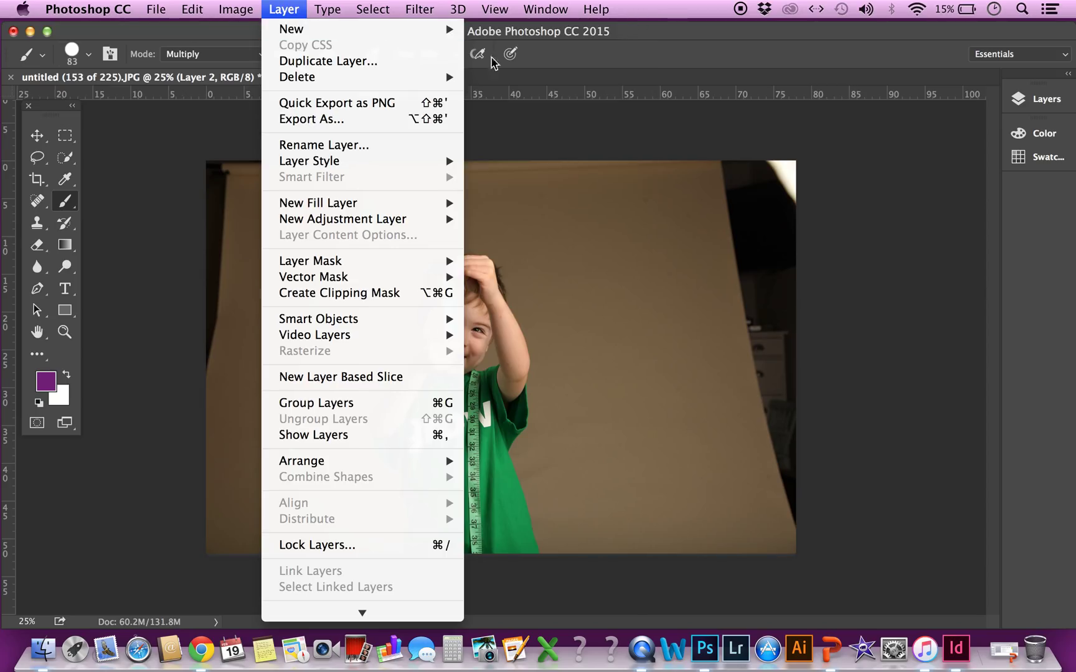
pyautogui.click(922, 193)
pyautogui.click(1031, 105)
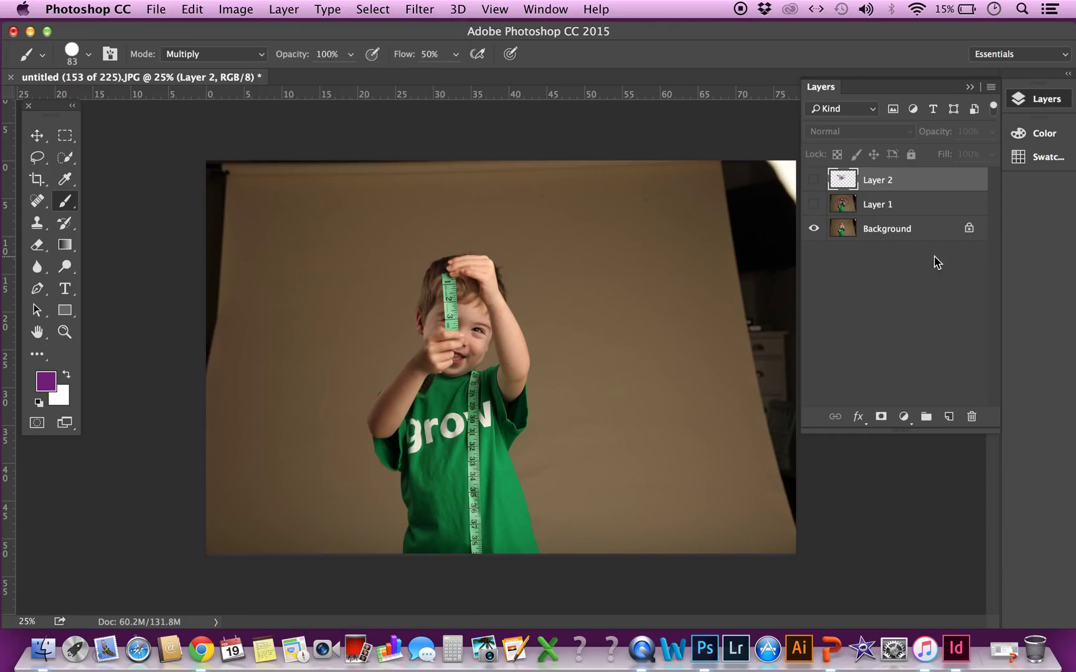
pyautogui.rightClick(911, 237)
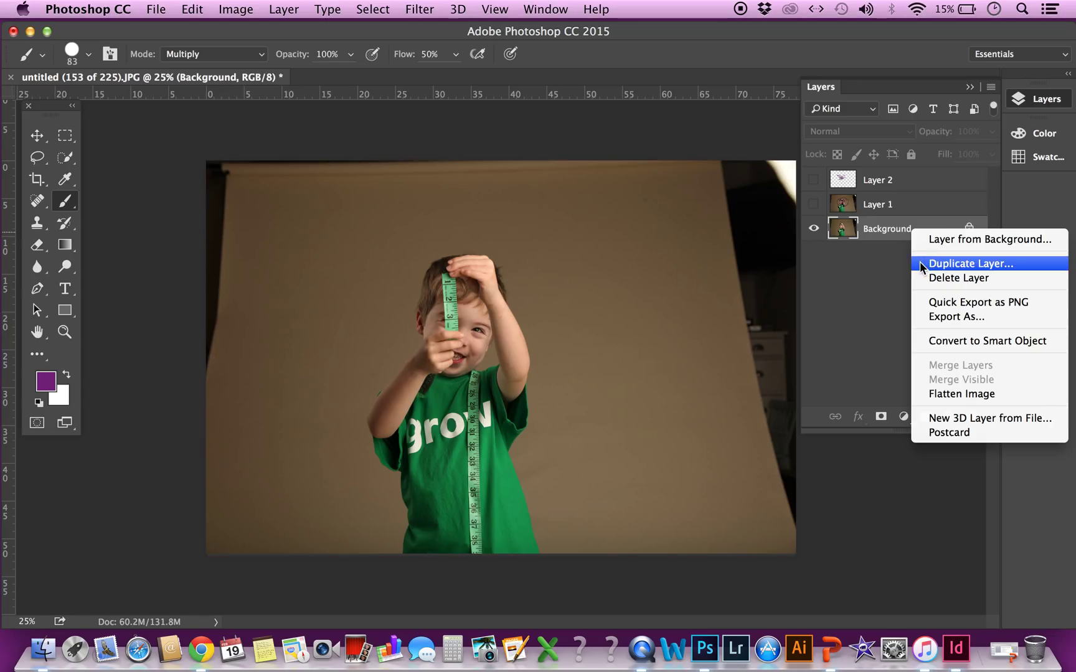
pyautogui.click(888, 287)
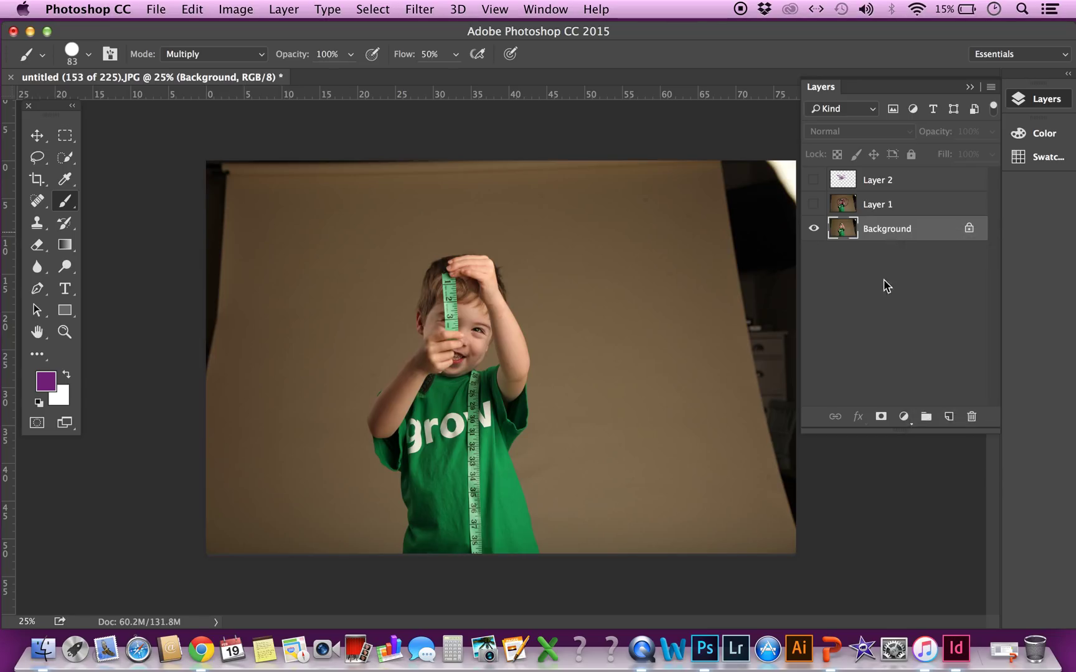
# Step: Show and hide Layer 1 and Layer 2 one at a time to compare each with the Background layer
pyautogui.click(815, 206)
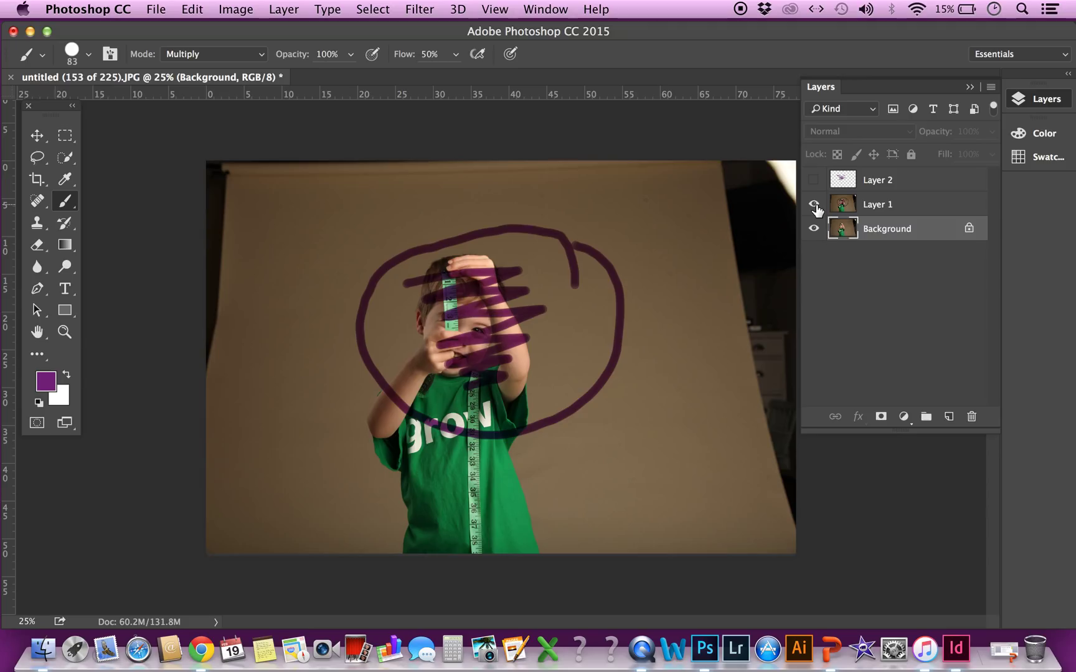
pyautogui.click(814, 205)
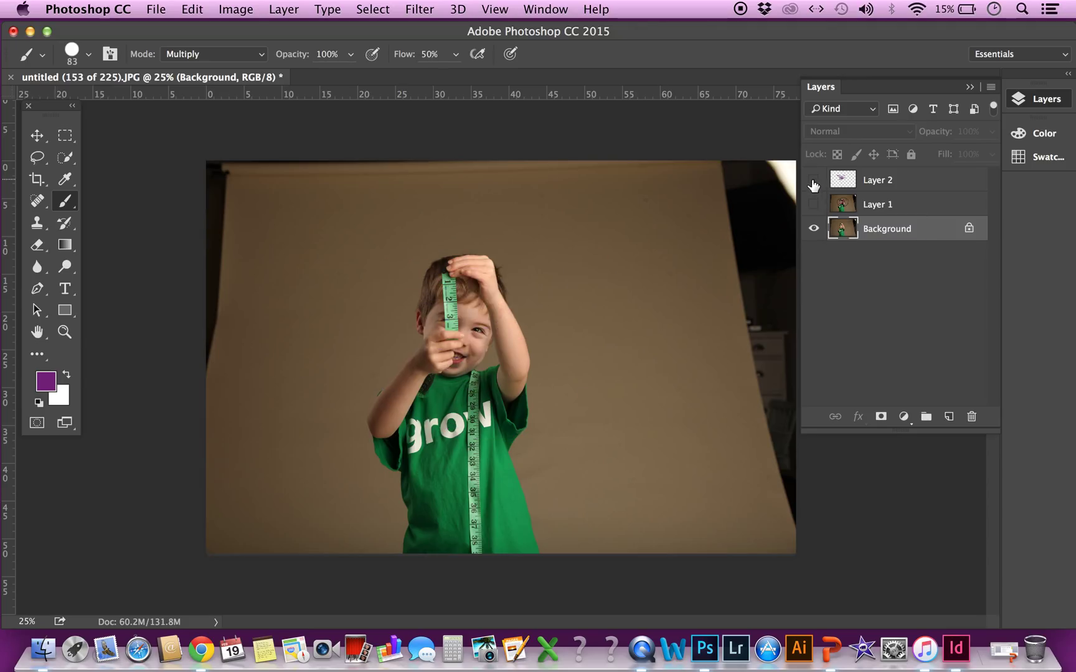
pyautogui.click(813, 180)
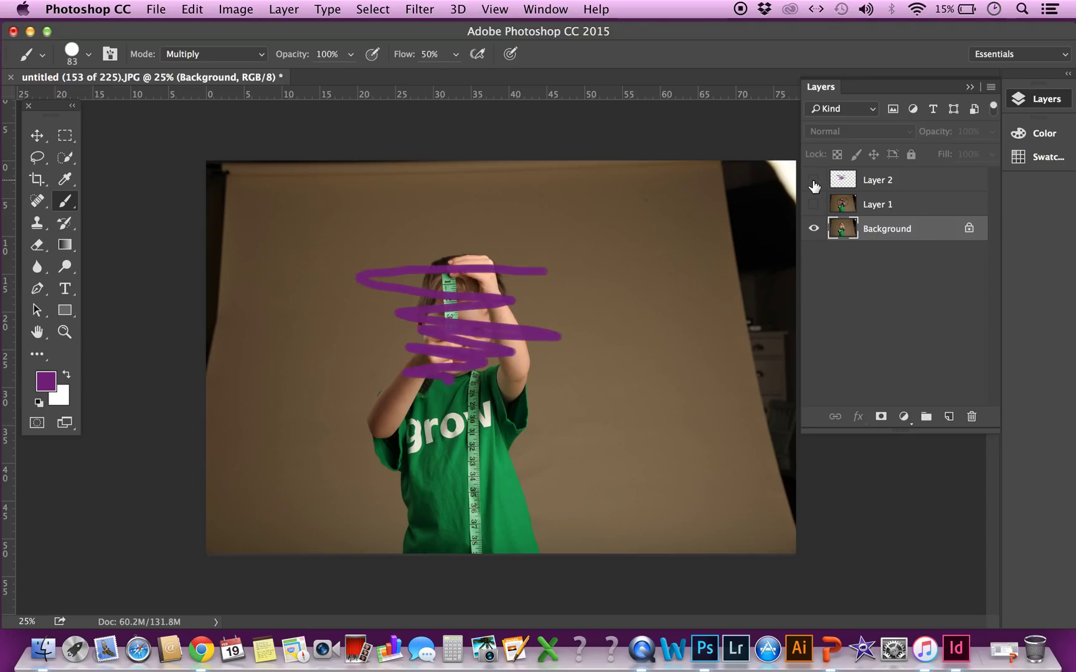
pyautogui.click(813, 182)
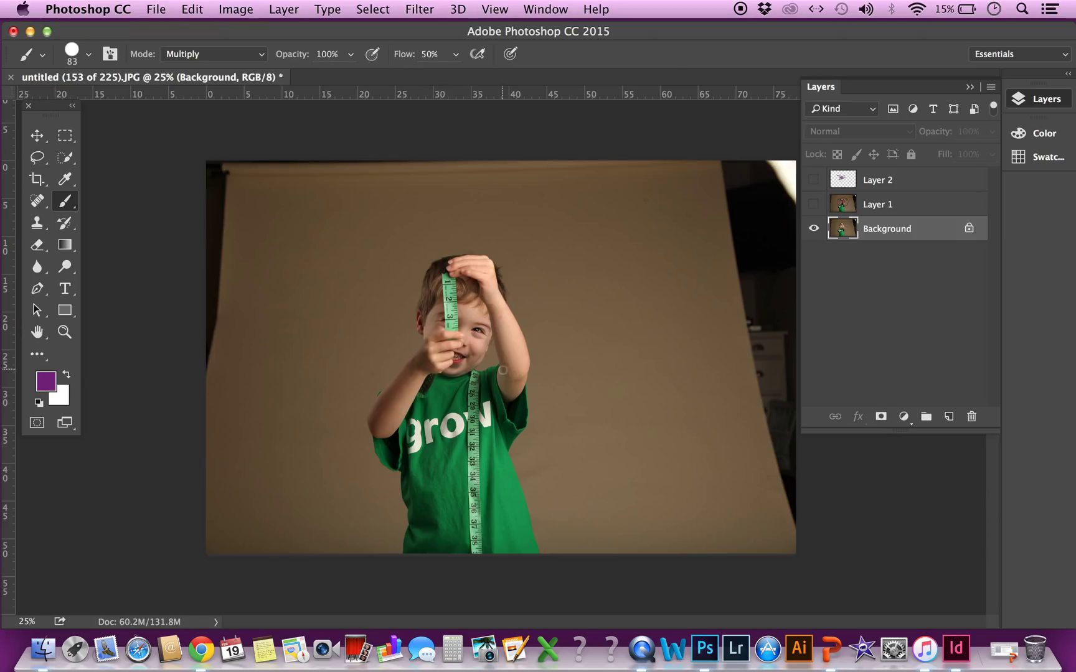
# Step: Minimize the photo's document window and switch to Finder
pyautogui.click(30, 31)
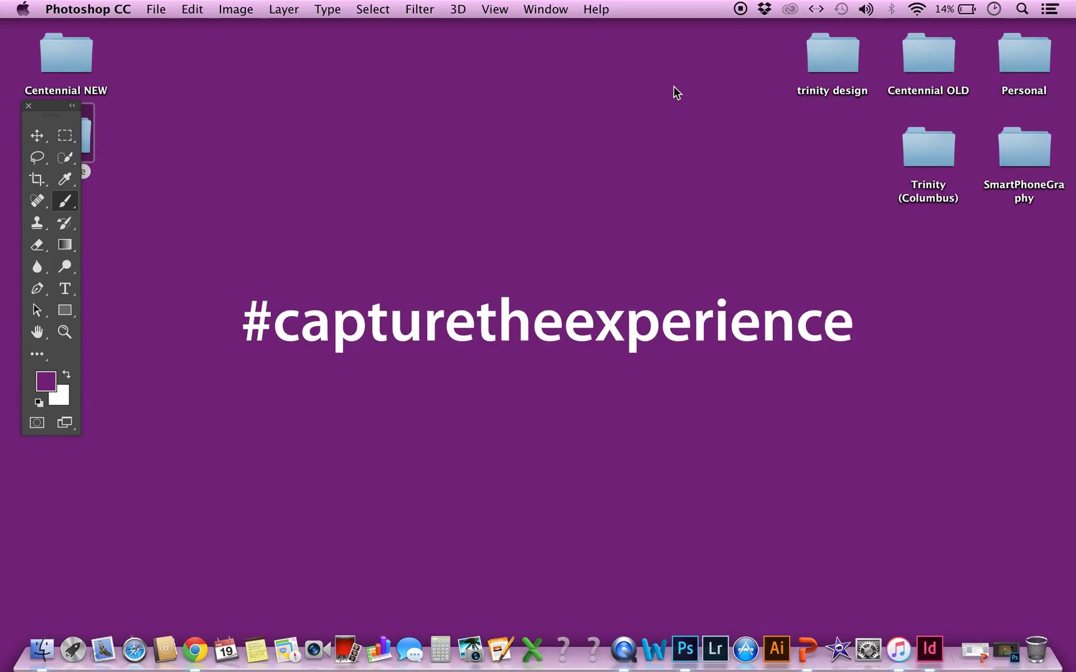
pyautogui.press('super+Tab')
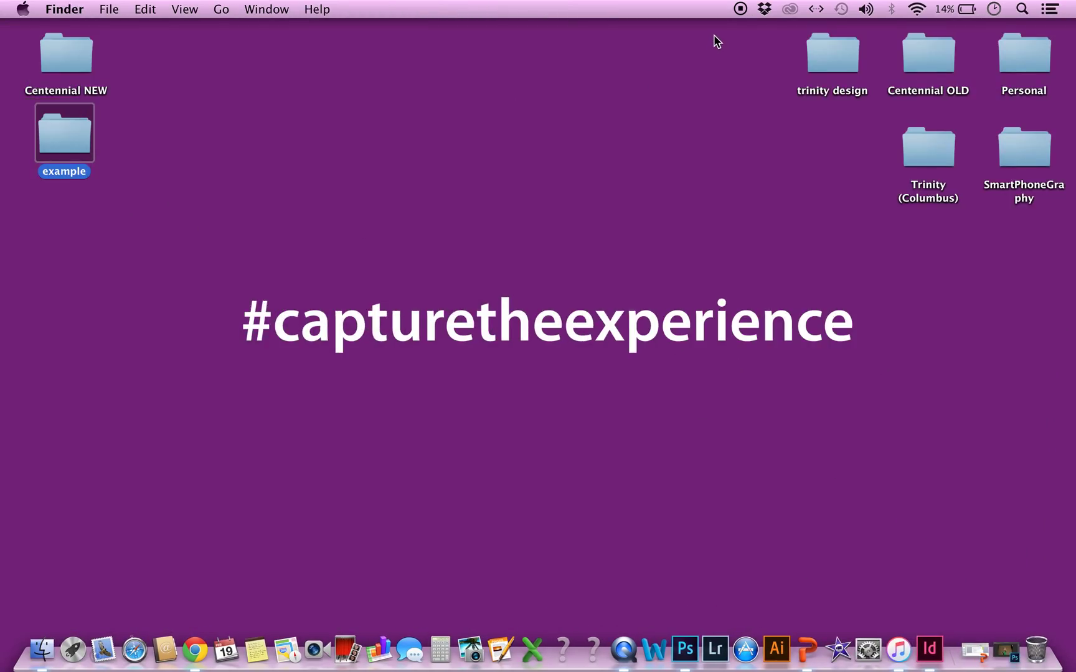